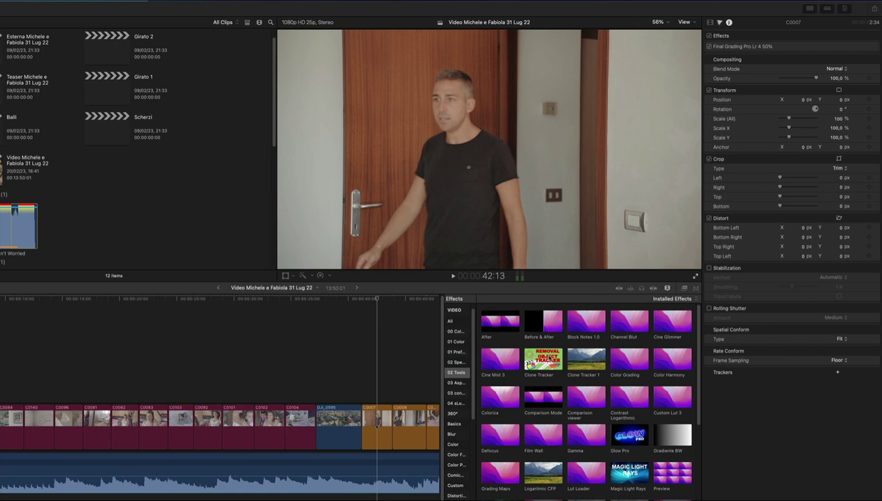
Step: Drop Clone Tracker onto clip C0007's frame in the viewer, adding Shape Mask 1
click(400, 395)
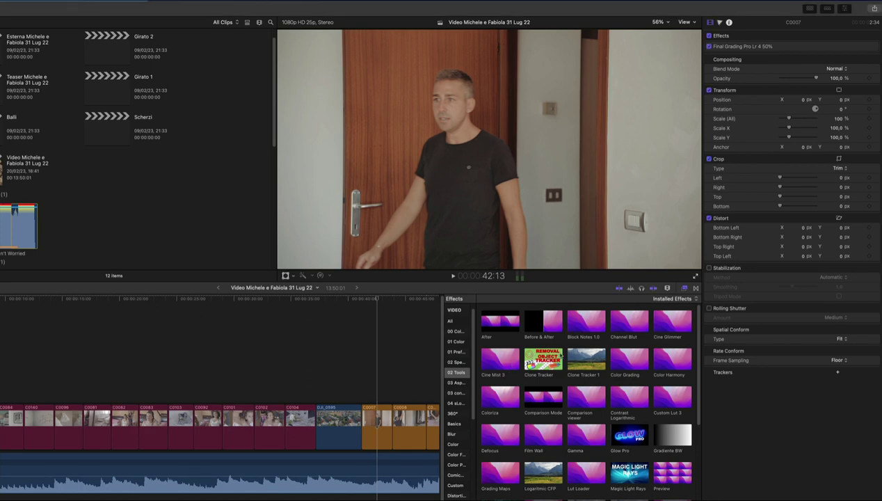
drag(544, 360, 379, 418)
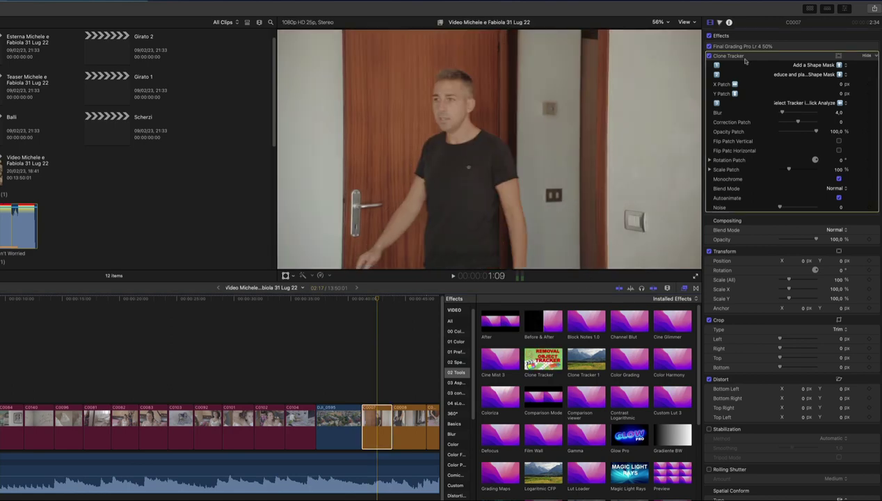
key(Delete)
drag(537, 368, 666, 241)
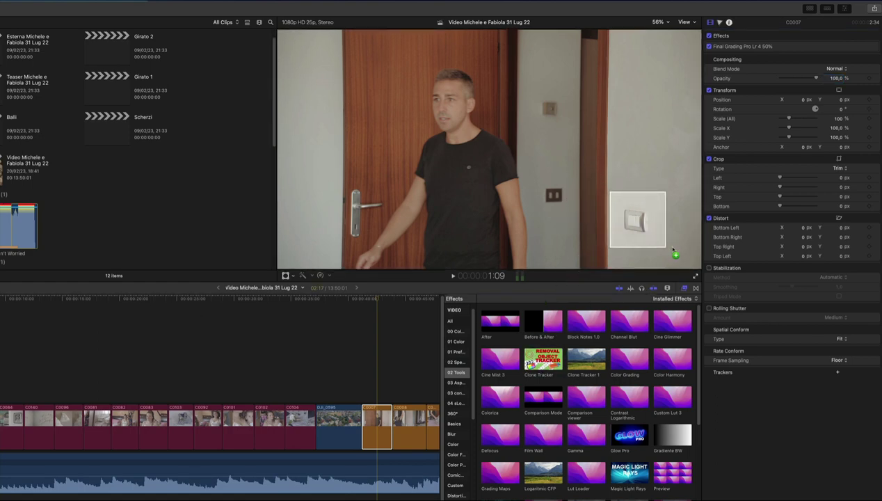
mouse_move(664, 239)
mouse_down()
mouse_move(541, 206)
mouse_move(484, 170)
mouse_move(598, 191)
mouse_move(684, 255)
mouse_move(653, 270)
mouse_up()
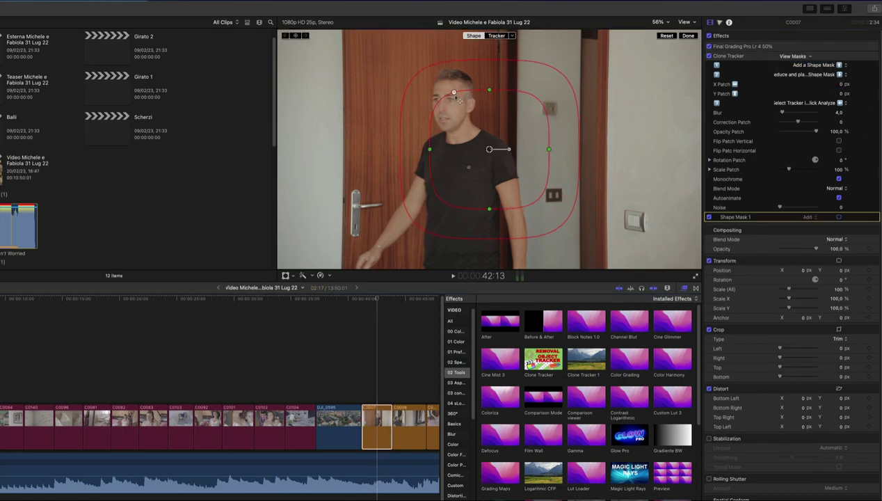
Step: Shrink Shape Mask 1 to a small square with a tighter feather over the wall switch
drag(442, 106, 476, 132)
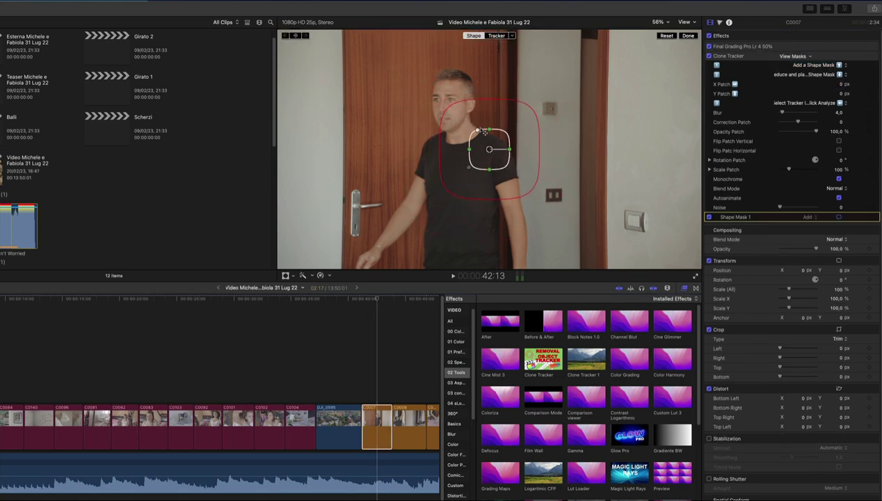
mouse_move(519, 112)
mouse_down()
mouse_move(478, 158)
mouse_move(634, 222)
mouse_up()
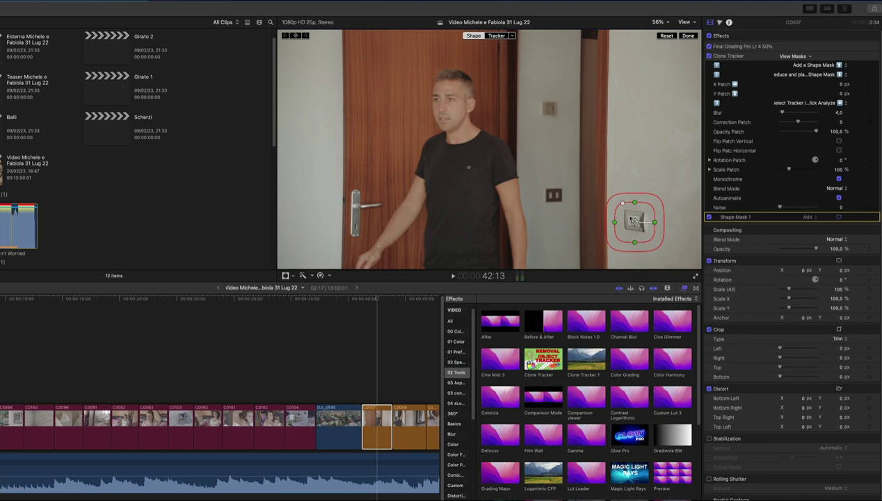
click(496, 36)
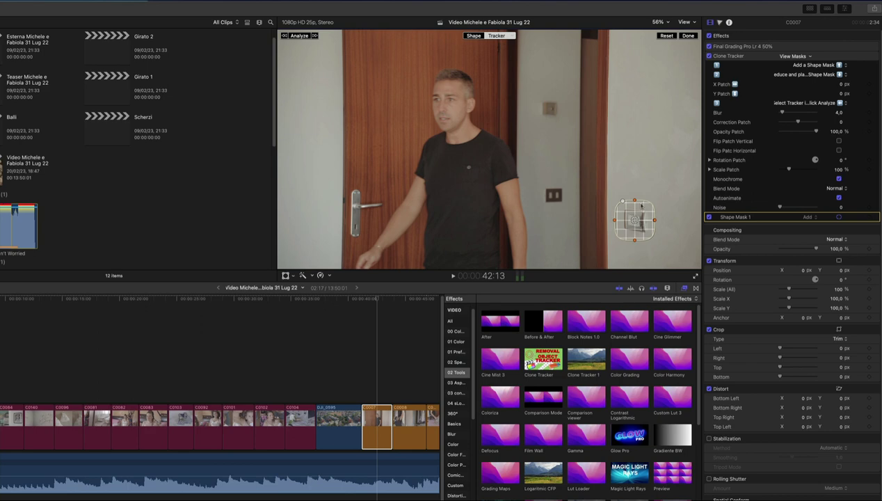
click(472, 36)
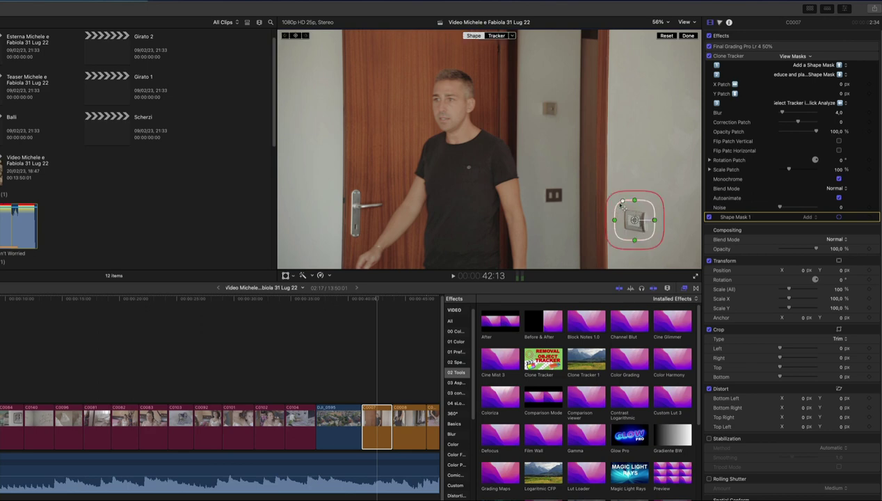
Step: At frame 41:21, resize and nudge the small square mask until it snugly covers the switch
drag(622, 202, 627, 209)
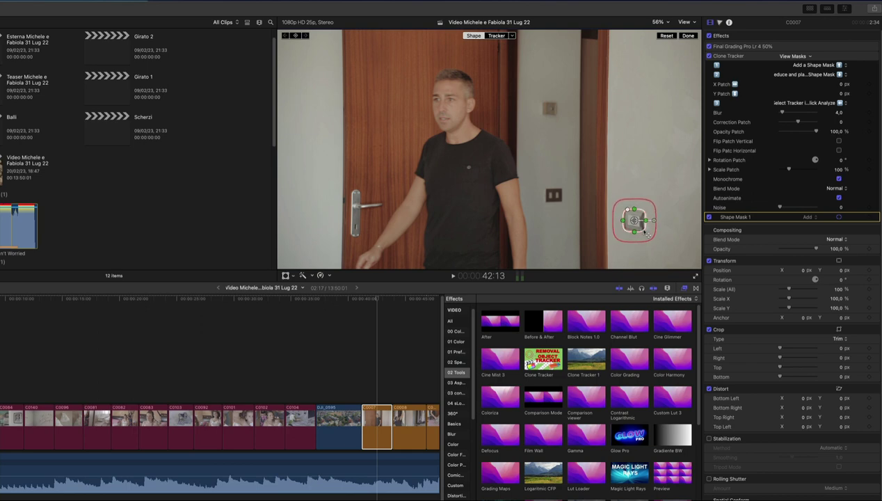
drag(647, 233, 649, 234)
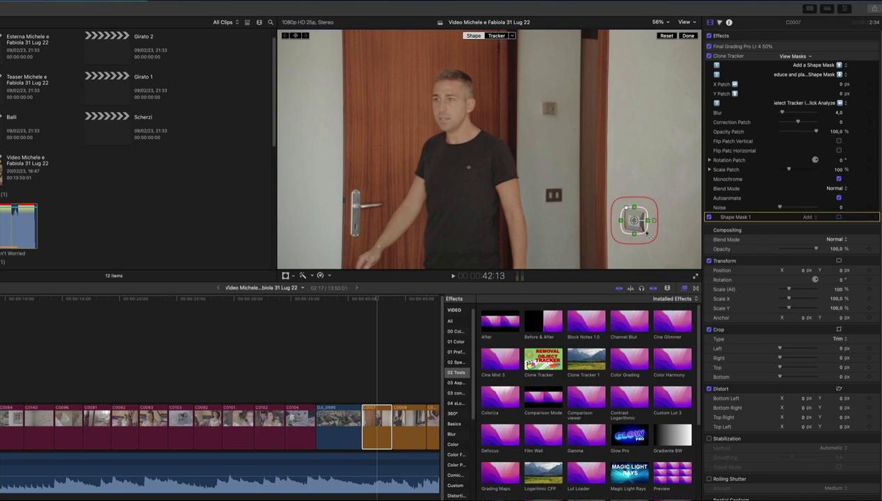
click(370, 299)
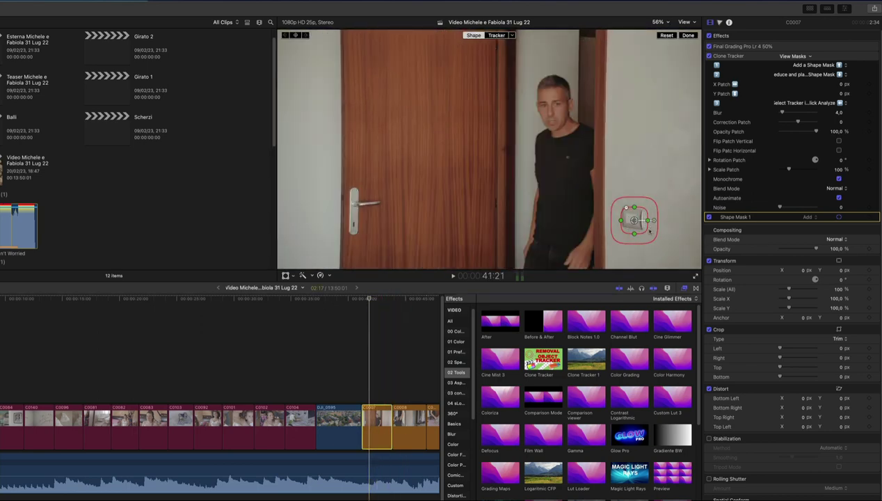
drag(647, 233, 651, 238)
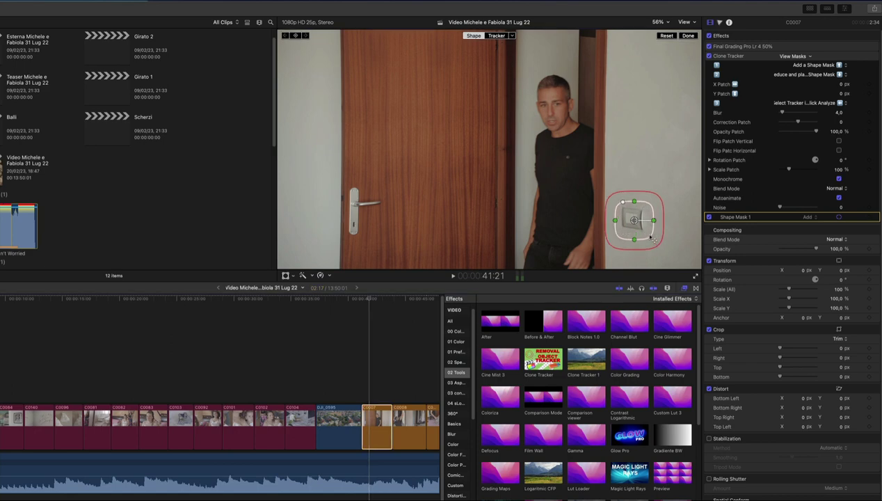
mouse_move(653, 240)
mouse_down()
mouse_move(640, 226)
mouse_move(645, 232)
mouse_up()
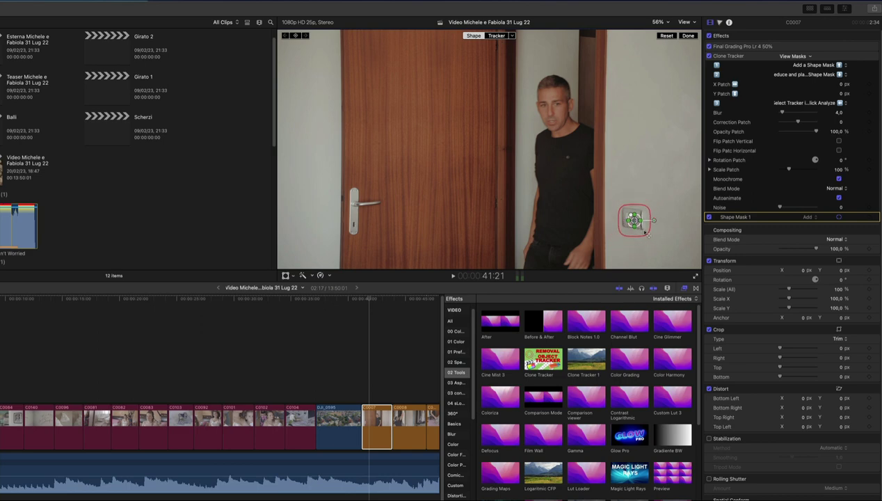
drag(647, 233, 650, 238)
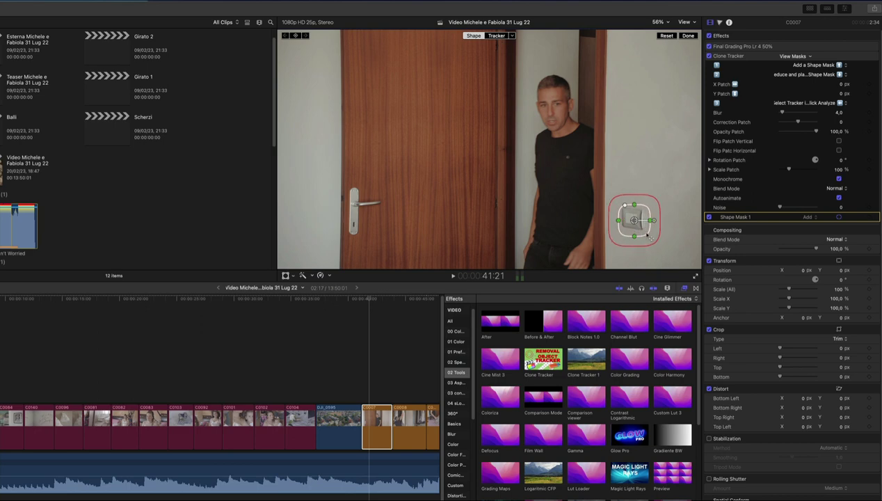
drag(649, 237, 638, 224)
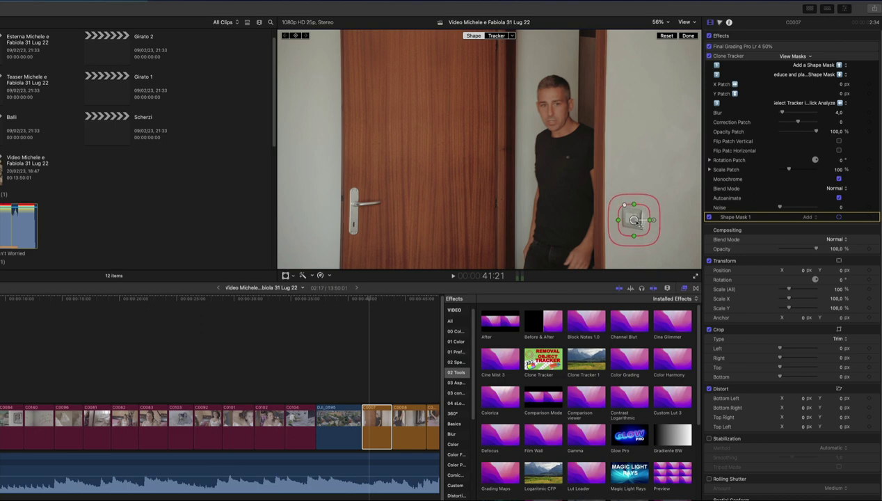
drag(638, 222, 635, 220)
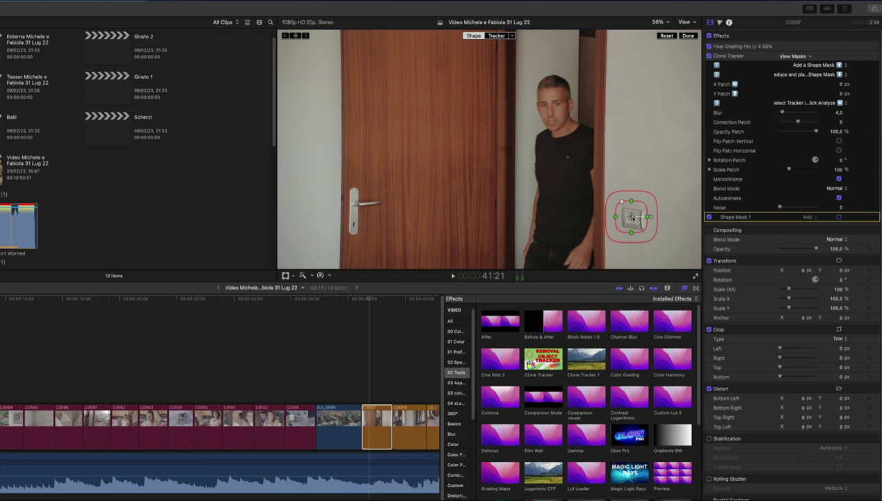
drag(636, 222, 638, 224)
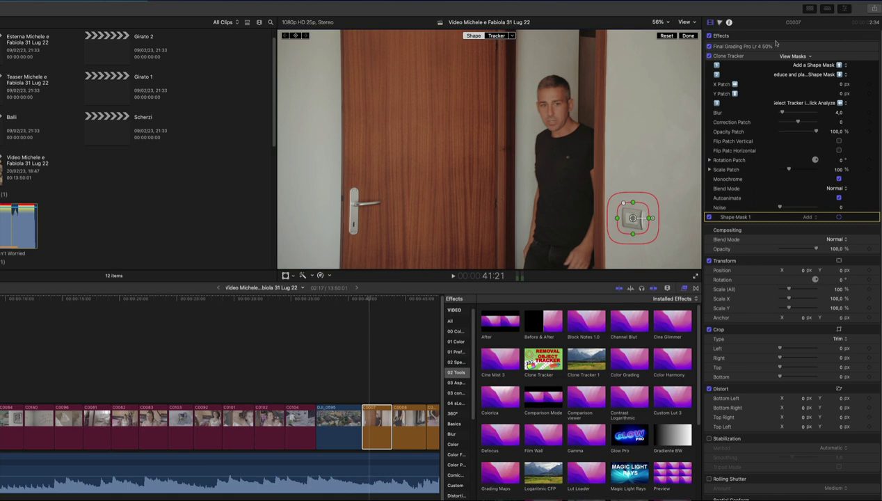
Step: Remove the old Clone Tracker and reapply it to the door clip's frame in the viewer
click(834, 56)
key(Delete)
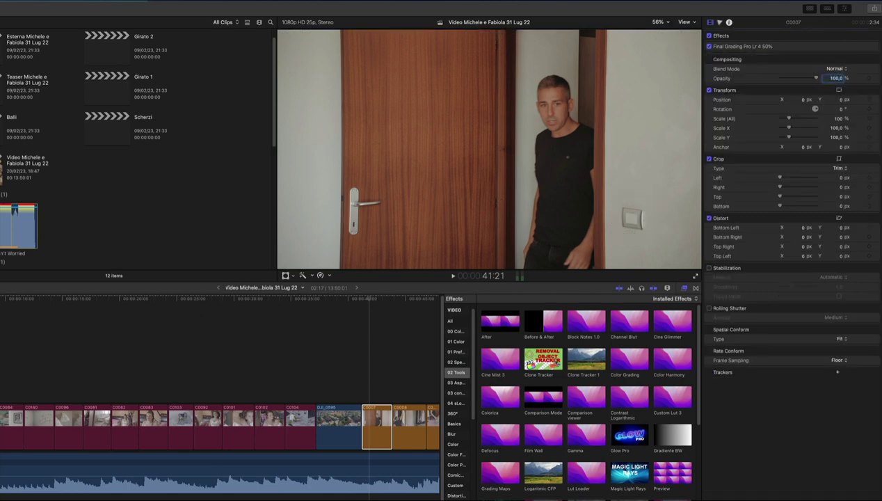
click(542, 356)
drag(542, 356, 379, 420)
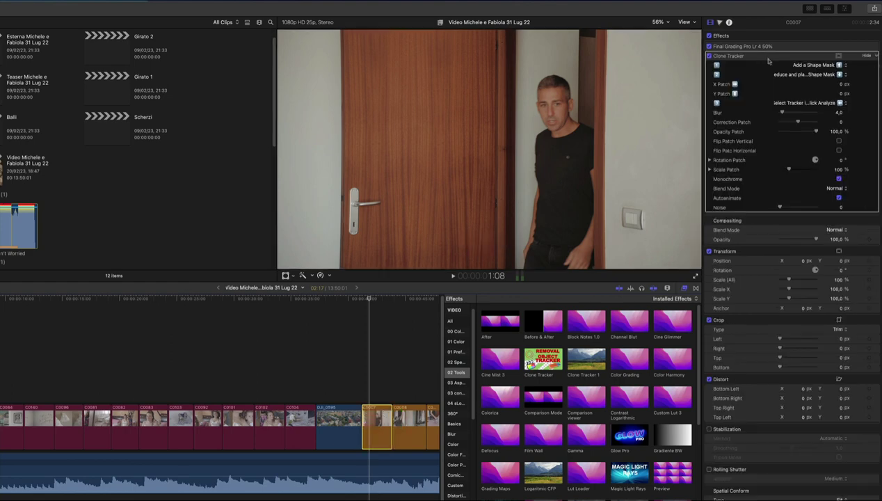
click(828, 55)
key(Delete)
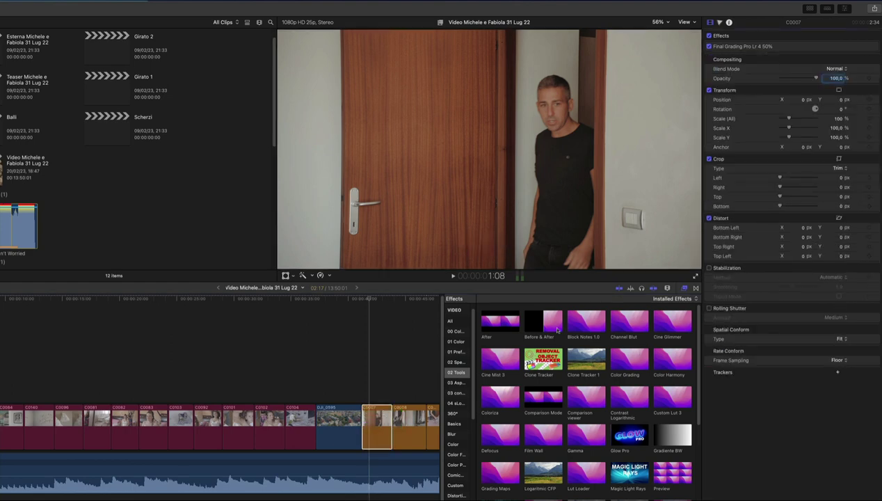
mouse_move(546, 356)
mouse_down()
mouse_move(668, 249)
mouse_move(650, 241)
mouse_up()
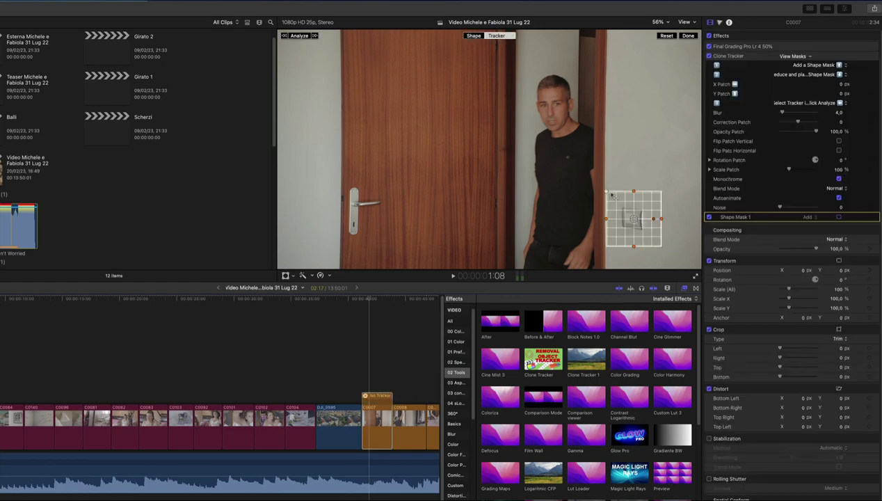
Step: Round the mask's corners and pull its feather ring tightly around the light switch
mouse_move(606, 191)
mouse_down()
mouse_move(656, 210)
mouse_move(630, 207)
mouse_up()
click(475, 39)
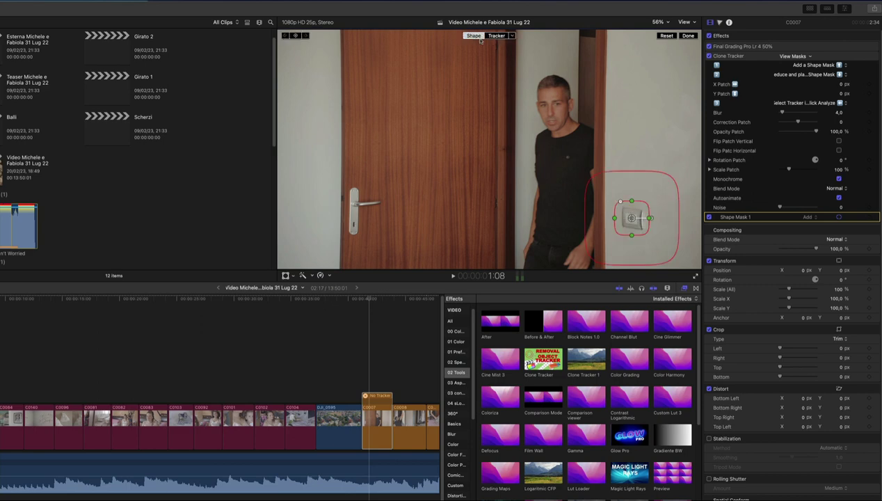
mouse_move(600, 180)
mouse_down()
mouse_move(617, 210)
mouse_move(653, 220)
mouse_up()
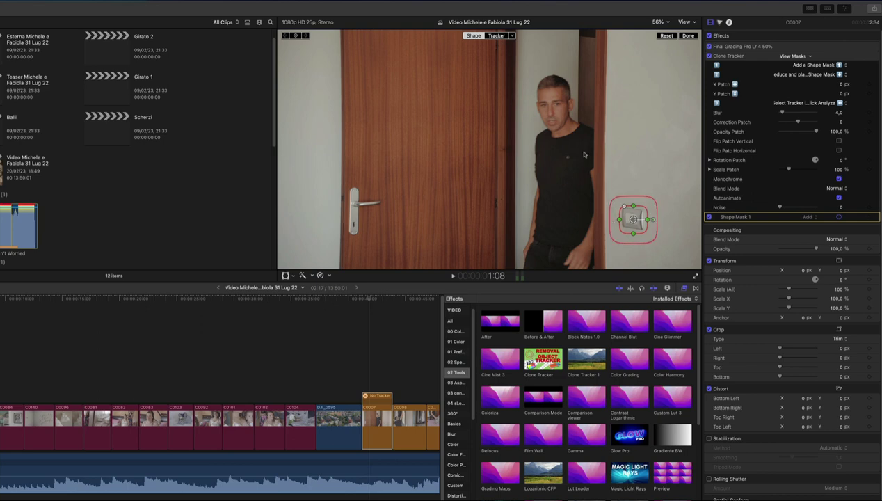
Step: Run Analyze in tracker mode to track the mask over the switch, then stop the analysis
click(497, 35)
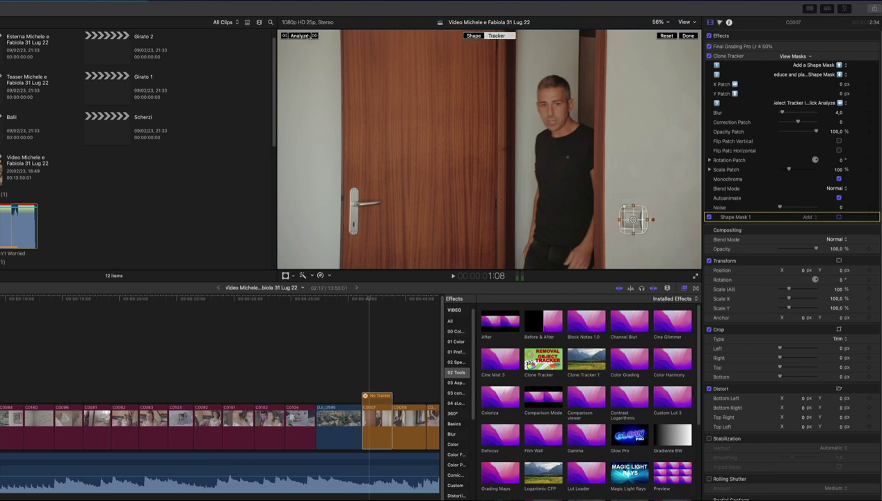
click(308, 37)
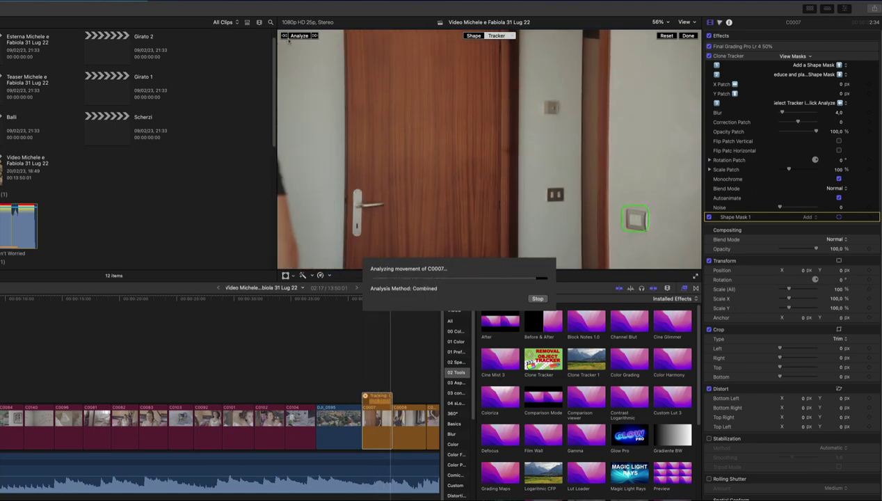
click(541, 299)
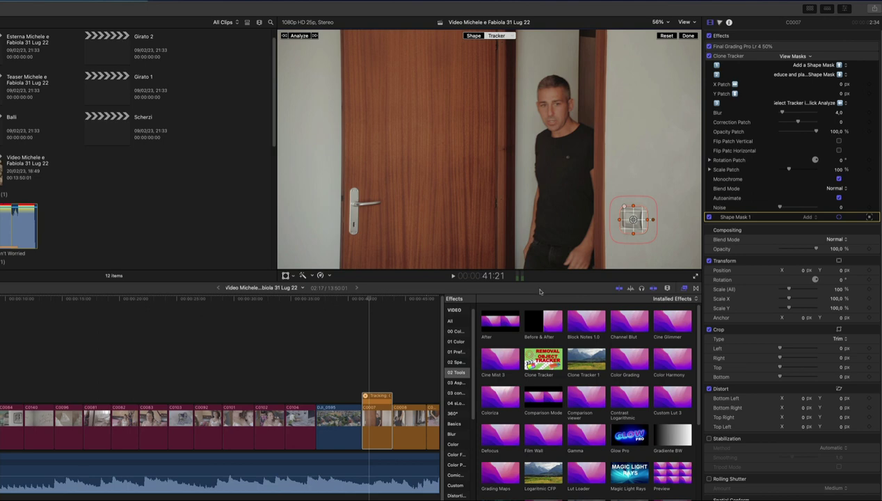
Step: Review the tracker's Object Track and Pin to Tracker settings, then resume mask shape editing
scroll(784, 261, down, 3)
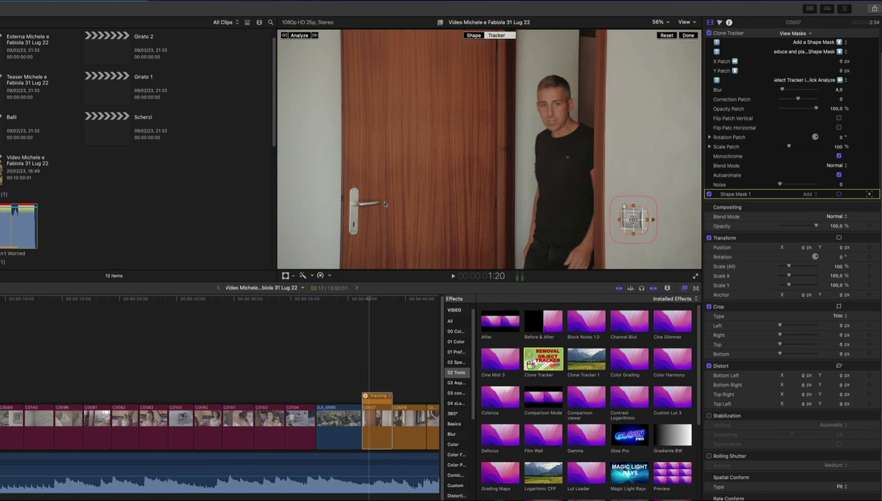
click(512, 35)
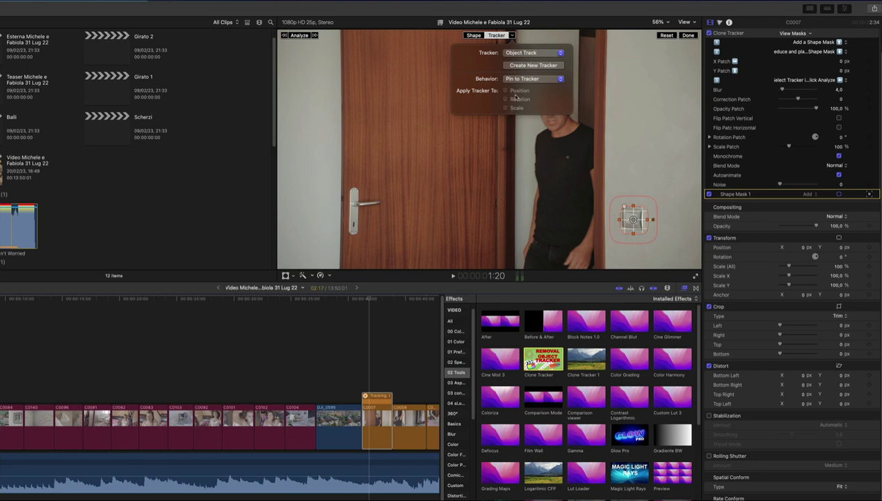
click(510, 35)
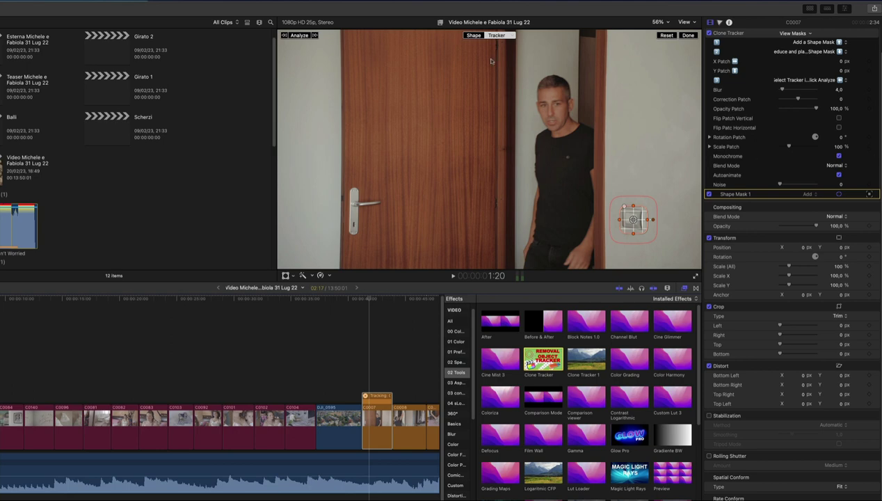
click(473, 36)
Step: Set the Clone Tracker Y Patch to -344 px and Correction Patch to -0,51
scroll(822, 88, up, 2)
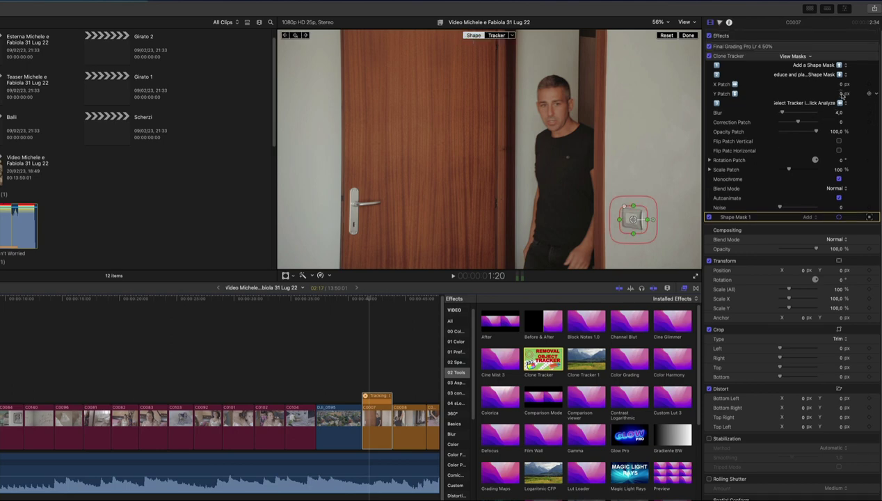
drag(838, 93, 838, 111)
click(761, 125)
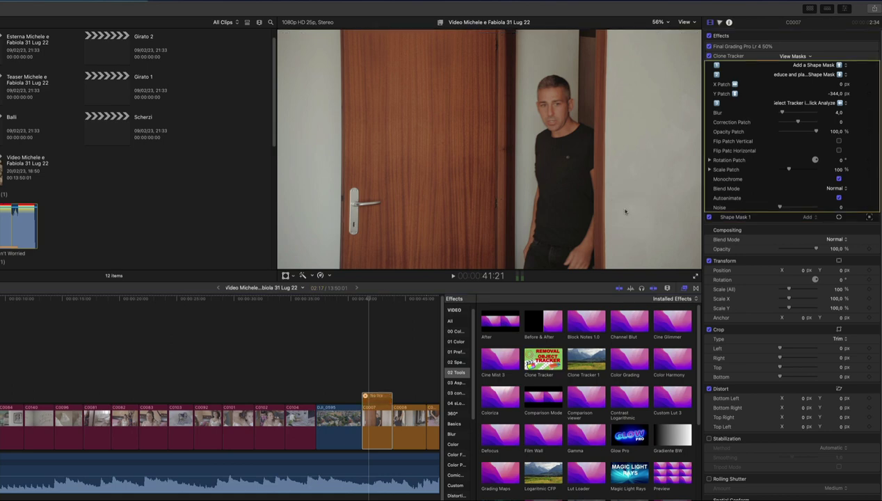
drag(798, 124, 798, 122)
Step: Play the door clip from 41:05 to check the patch, then return to that frame
key(Up)
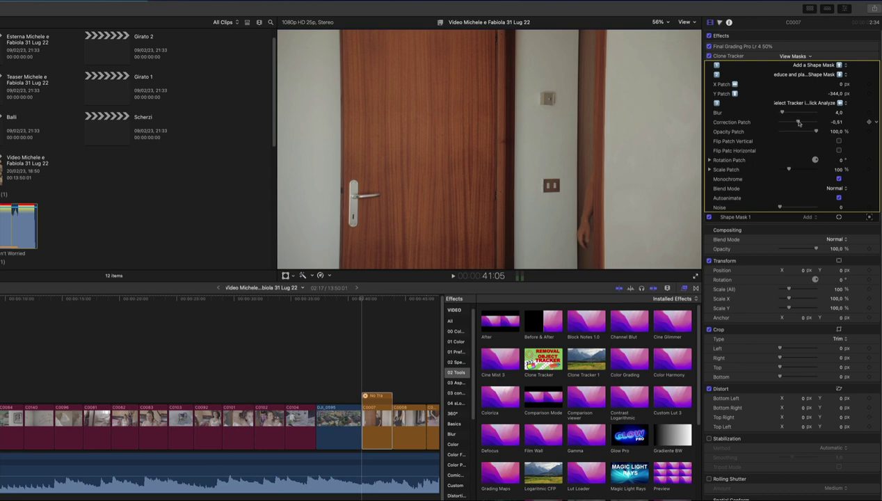
key(space)
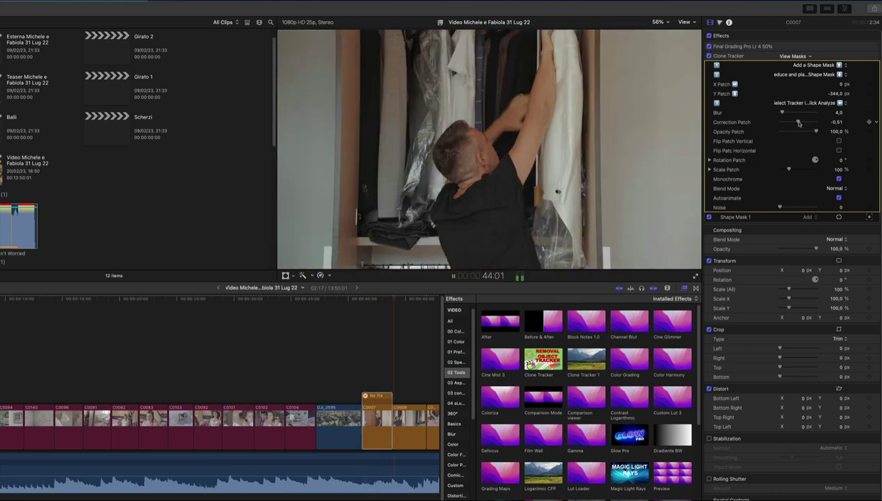
key(space)
key(Up)
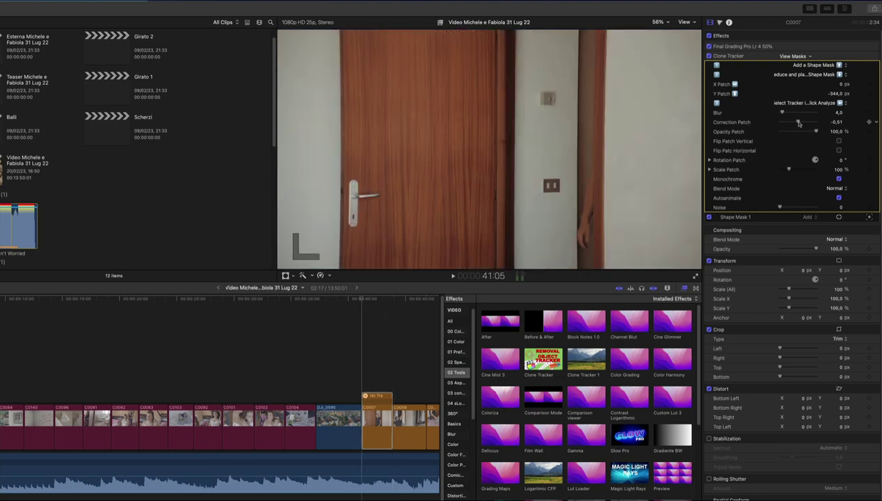